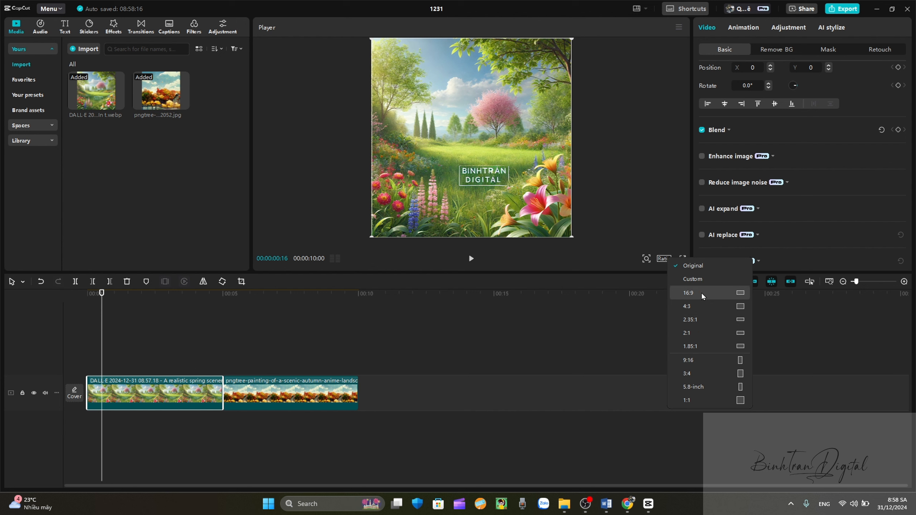
# - Set the project's canvas ratio to 16:9 and enable AI expand on the garden photo with a 16:9 aspect ratio
pyautogui.click(701, 292)
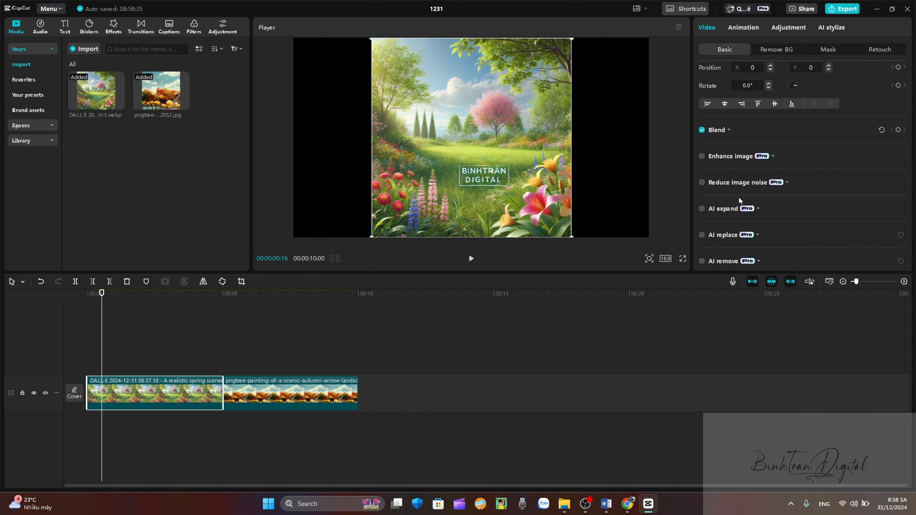
pyautogui.scroll(-2, 738, 197)
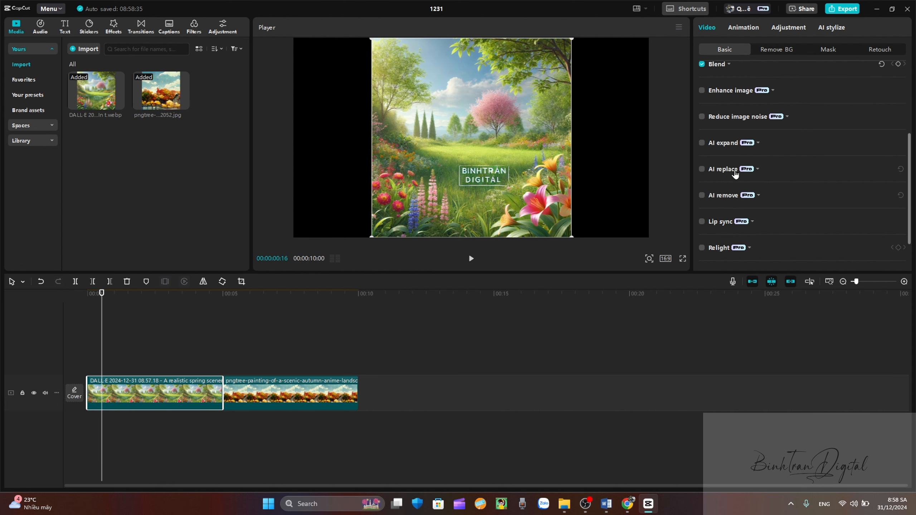
pyautogui.click(702, 140)
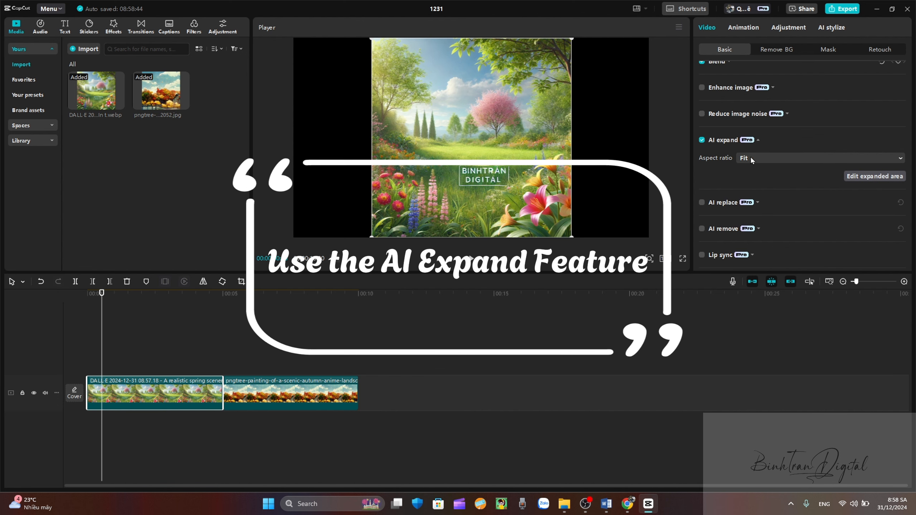
pyautogui.click(901, 159)
pyautogui.click(760, 198)
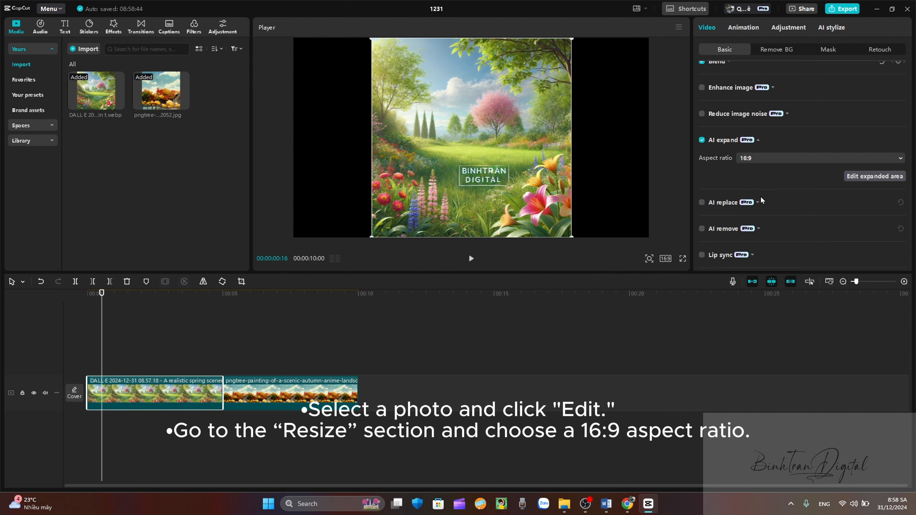
# - Generate the 16:9 AI expansion of the garden photo and apply the first result to the clip
pyautogui.click(863, 177)
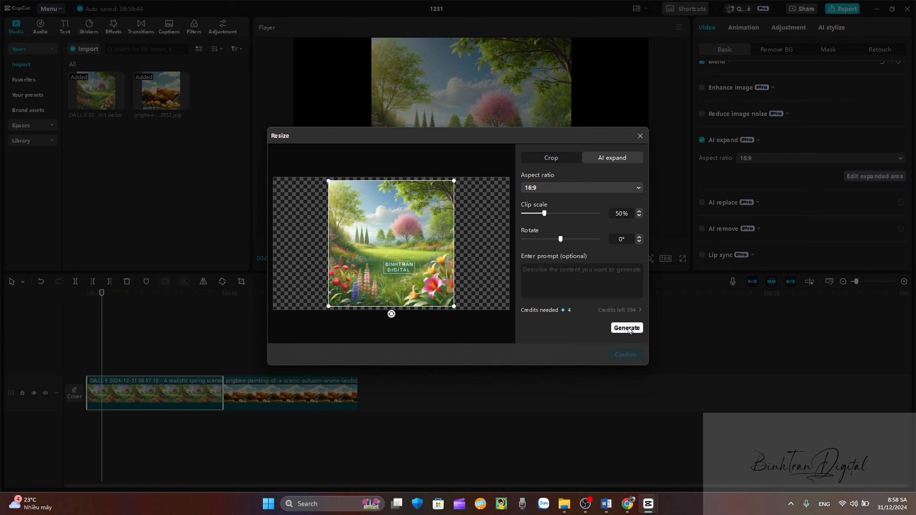
pyautogui.click(627, 328)
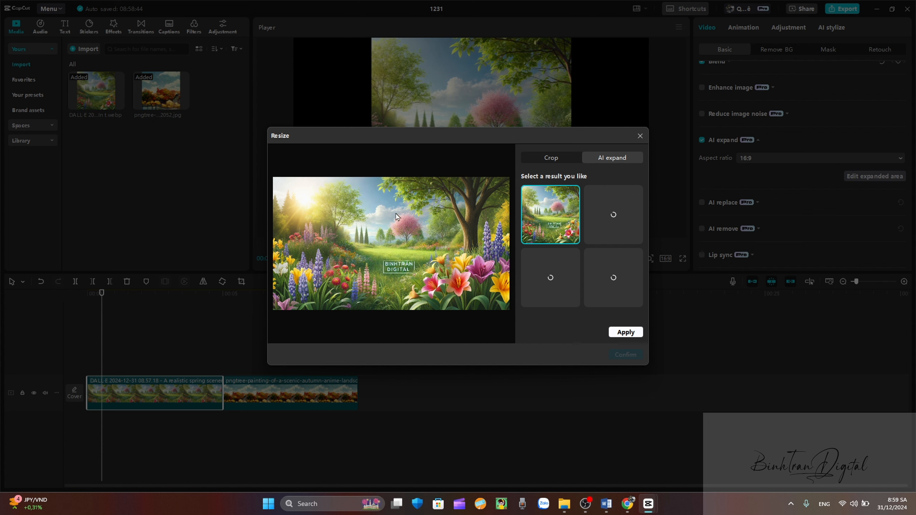
pyautogui.click(631, 331)
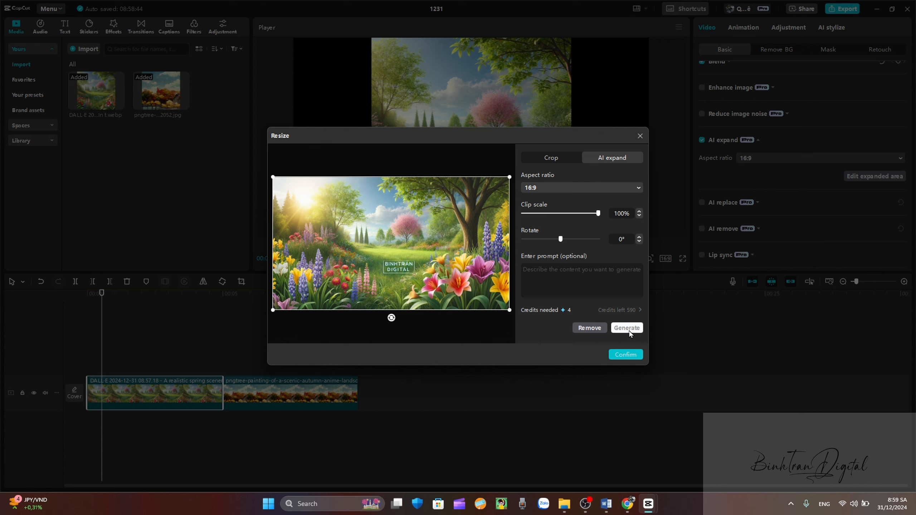
pyautogui.moveTo(585, 503)
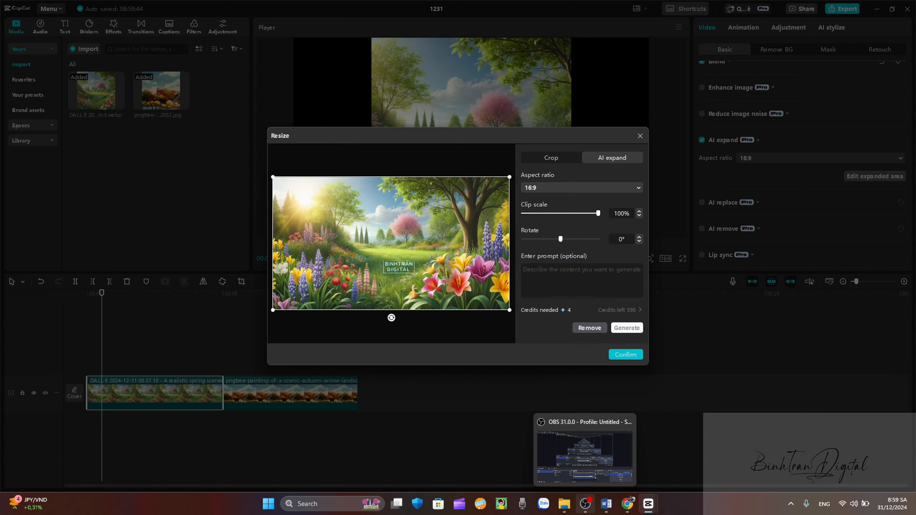
pyautogui.click(625, 354)
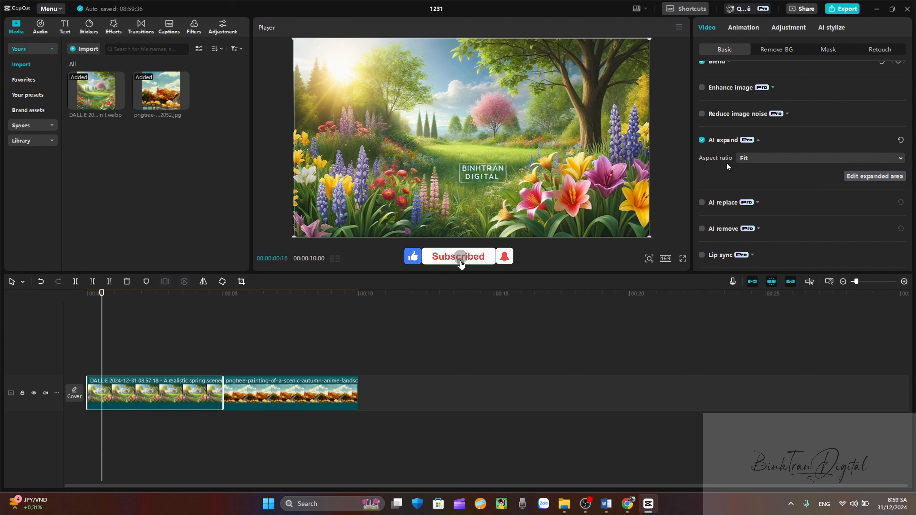
# - Try removing the sky area from the garden photo with AI remove and reset the removal
pyautogui.click(701, 229)
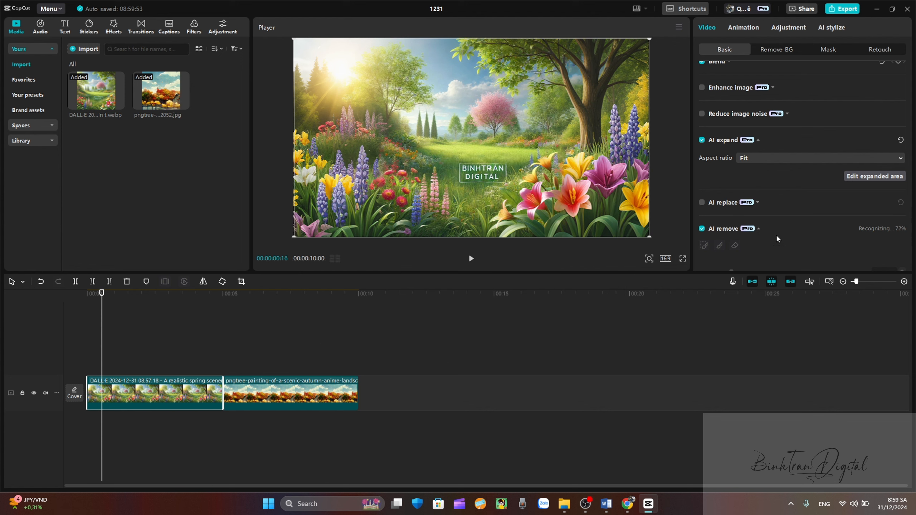
pyautogui.scroll(-2, 779, 235)
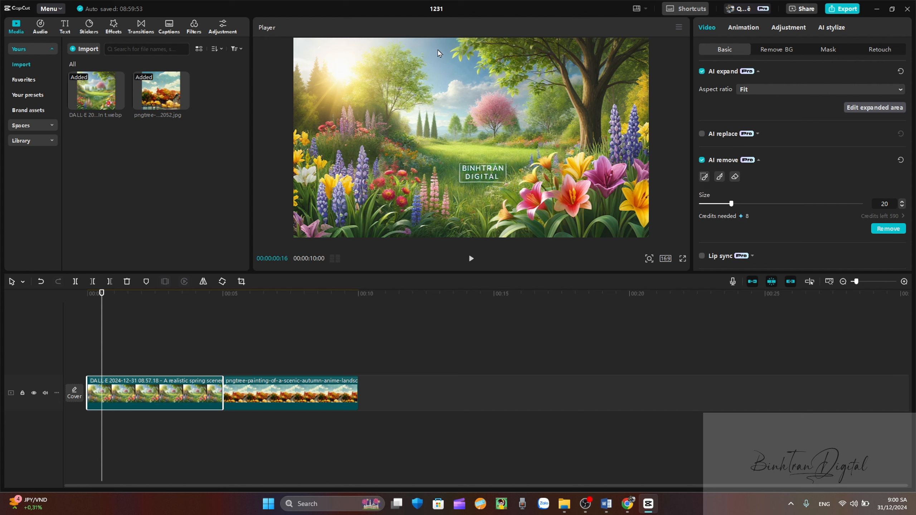
pyautogui.click(704, 176)
pyautogui.click(436, 48)
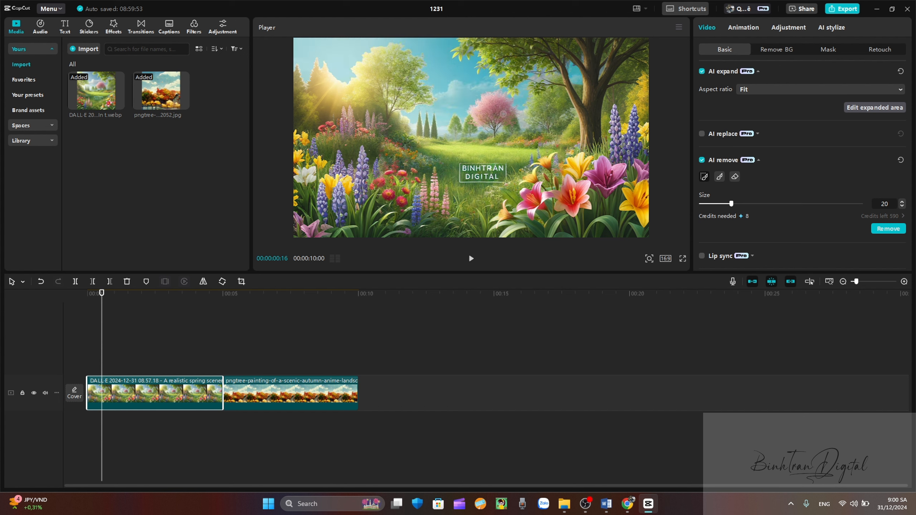
pyautogui.click(883, 230)
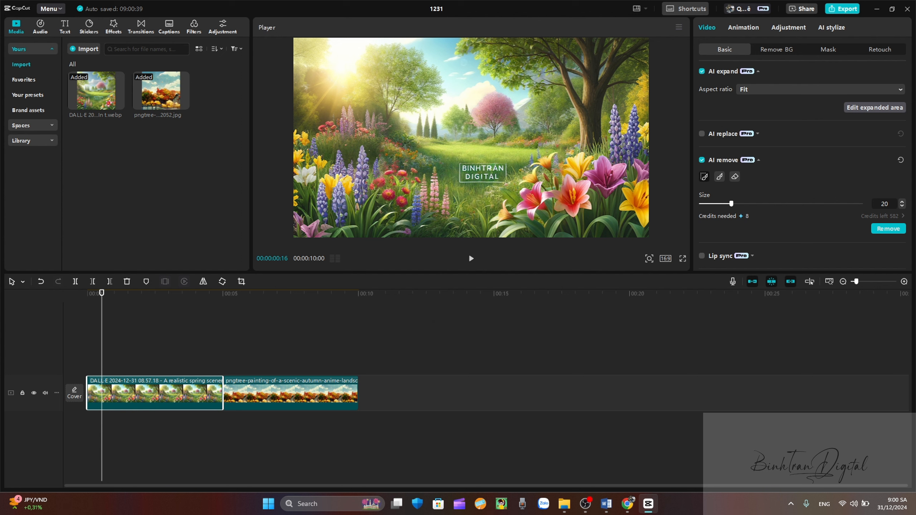
pyautogui.click(901, 160)
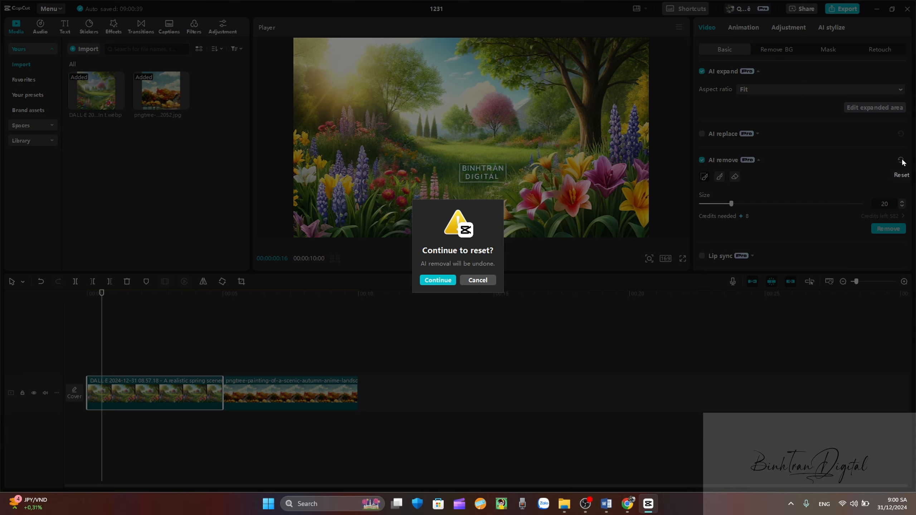
pyautogui.click(451, 283)
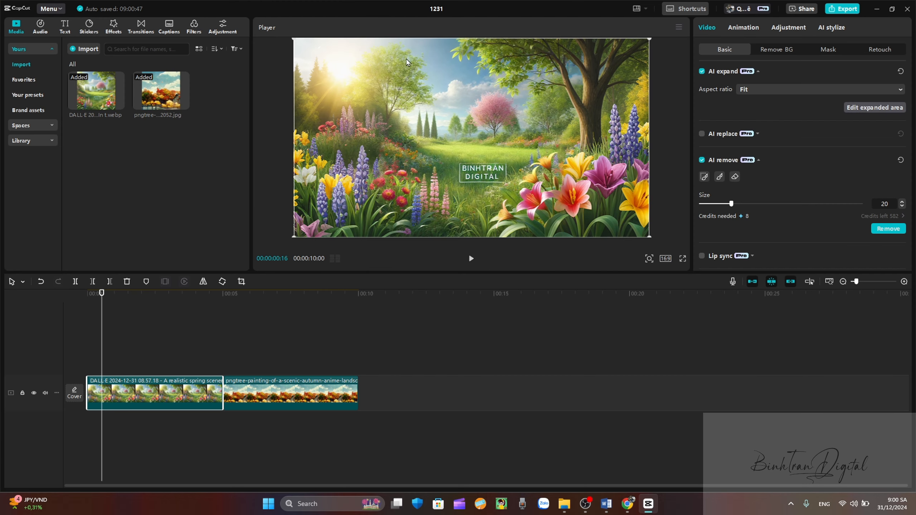
# - Try removing the brushed-over text logo in the meadow with AI remove and switch AI remove off
pyautogui.click(719, 177)
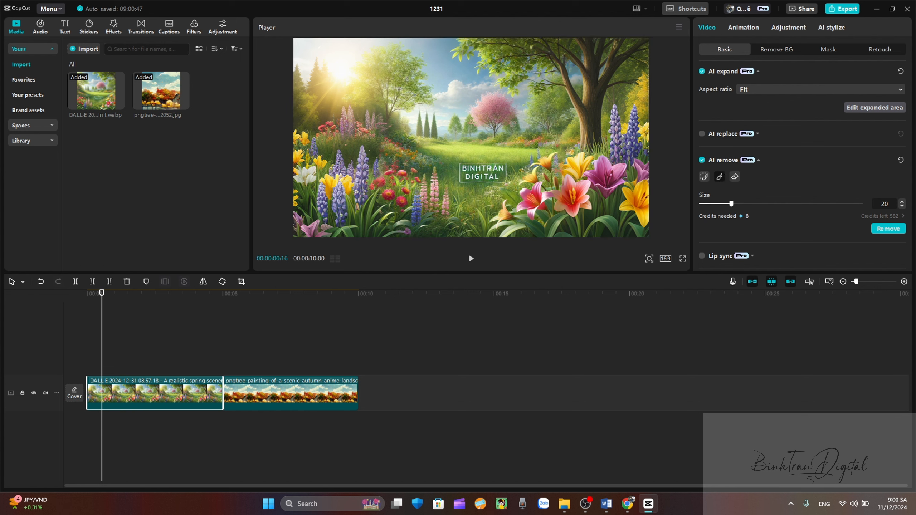
pyautogui.moveTo(461, 165)
pyautogui.mouseDown()
pyautogui.moveTo(506, 179)
pyautogui.moveTo(502, 167)
pyautogui.moveTo(458, 173)
pyautogui.moveTo(501, 177)
pyautogui.moveTo(463, 174)
pyautogui.moveTo(500, 176)
pyautogui.mouseUp()
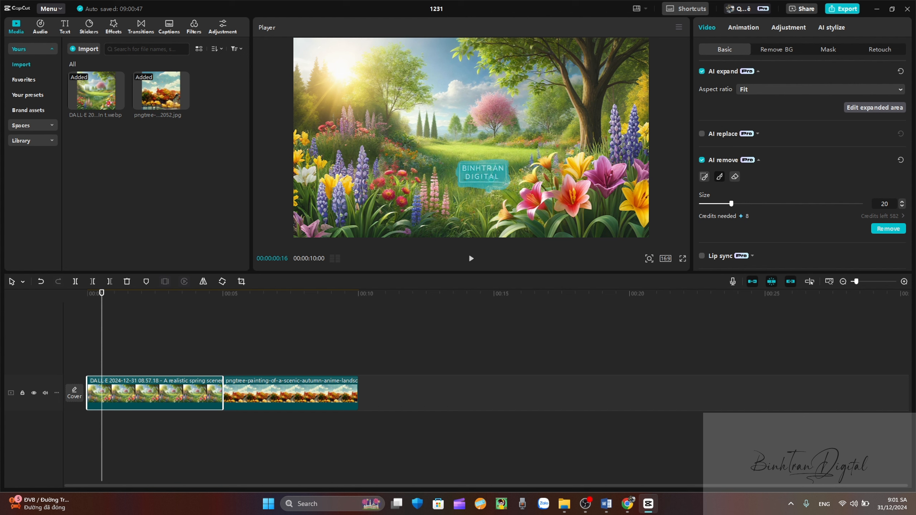
pyautogui.click(886, 227)
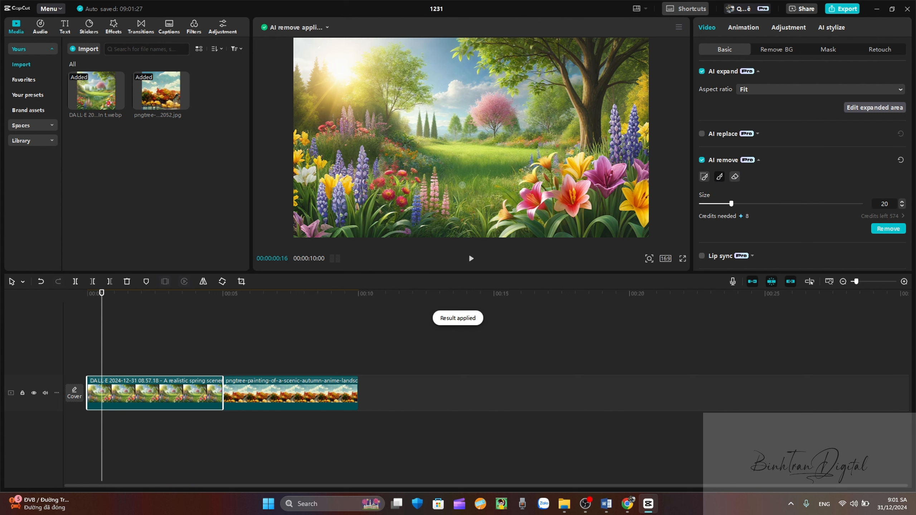
pyautogui.click(701, 161)
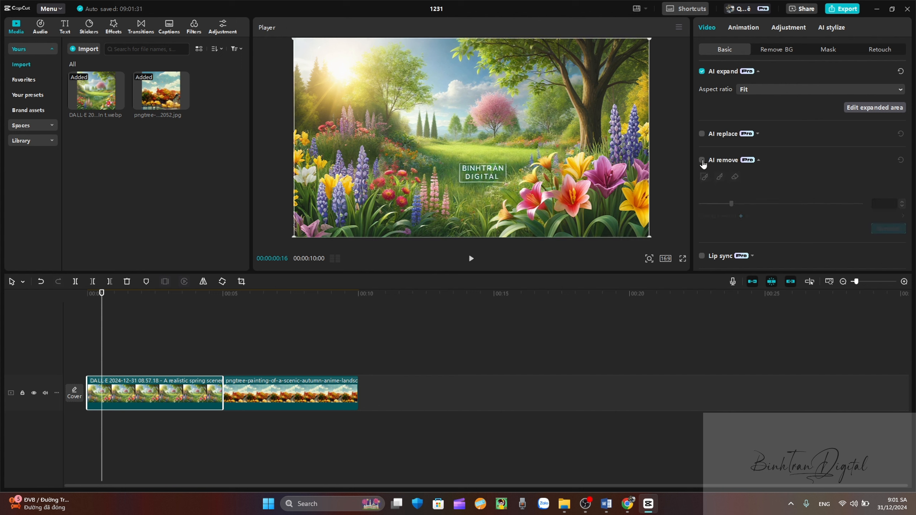
# - Re-enable AI remove, brush over the whole text logo in the meadow at size 20, and remove it
pyautogui.click(702, 160)
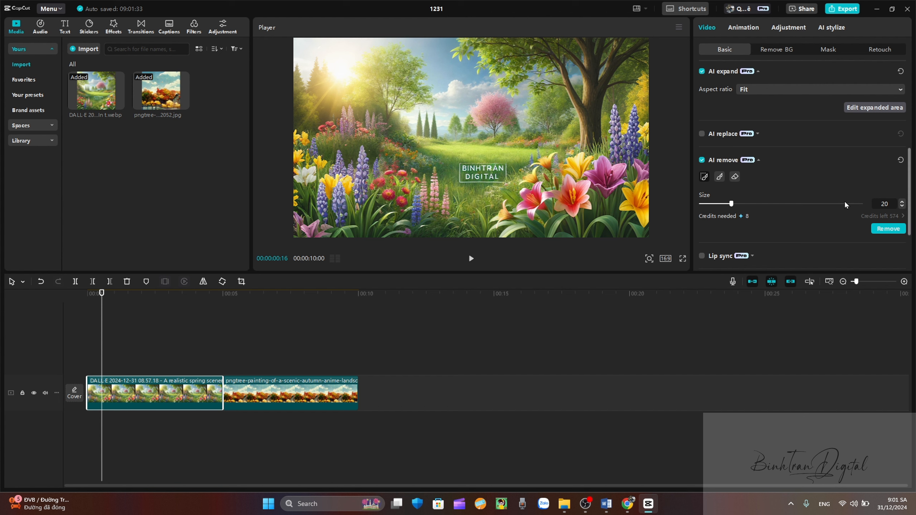
pyautogui.click(735, 177)
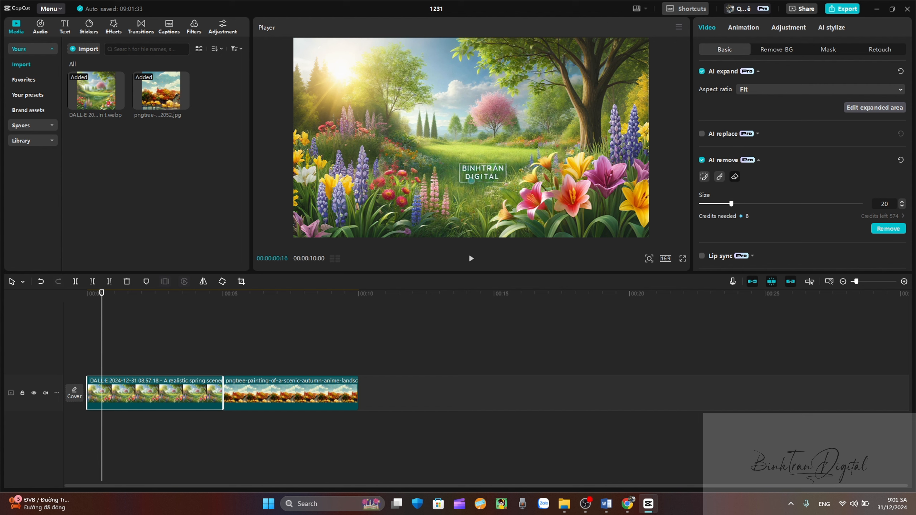
pyautogui.click(734, 177)
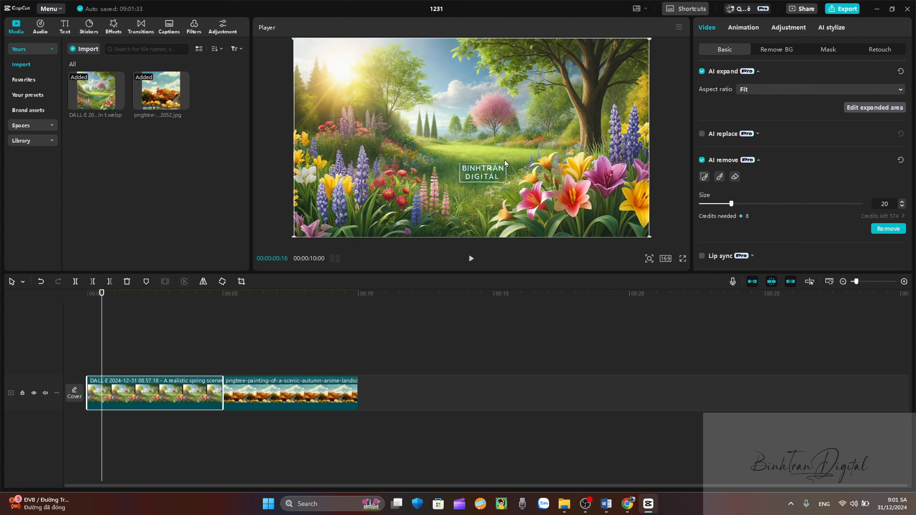
pyautogui.click(719, 177)
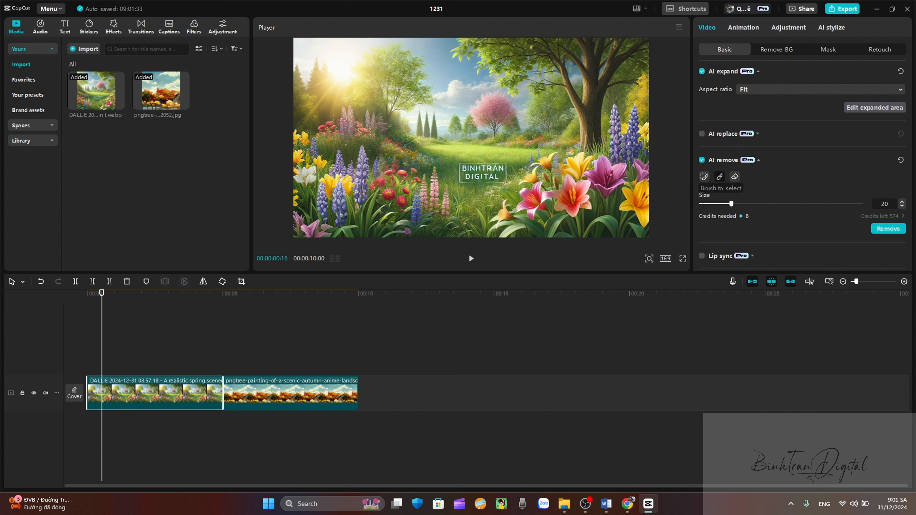
pyautogui.moveTo(461, 163)
pyautogui.mouseDown()
pyautogui.moveTo(460, 179)
pyautogui.moveTo(504, 184)
pyautogui.moveTo(501, 164)
pyautogui.moveTo(504, 176)
pyautogui.moveTo(457, 172)
pyautogui.mouseUp()
pyautogui.moveTo(516, 169); pyautogui.dragTo(509, 176)
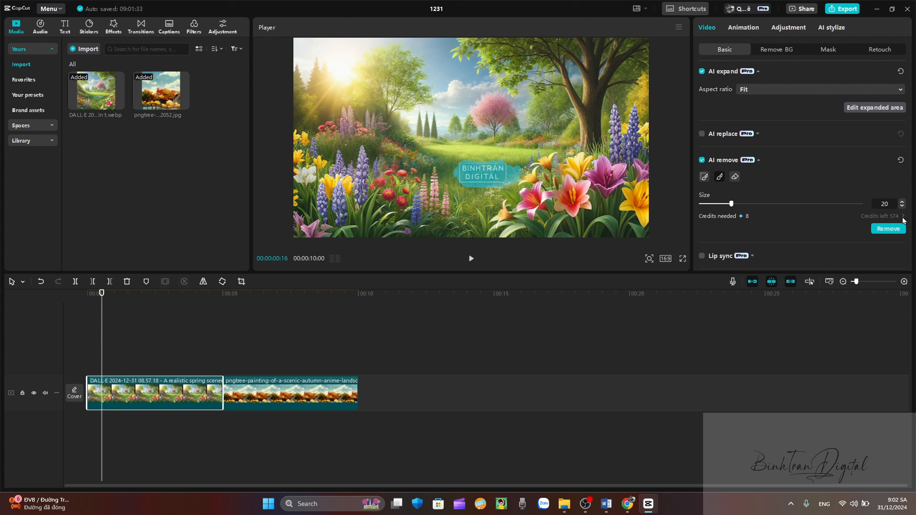
pyautogui.click(897, 228)
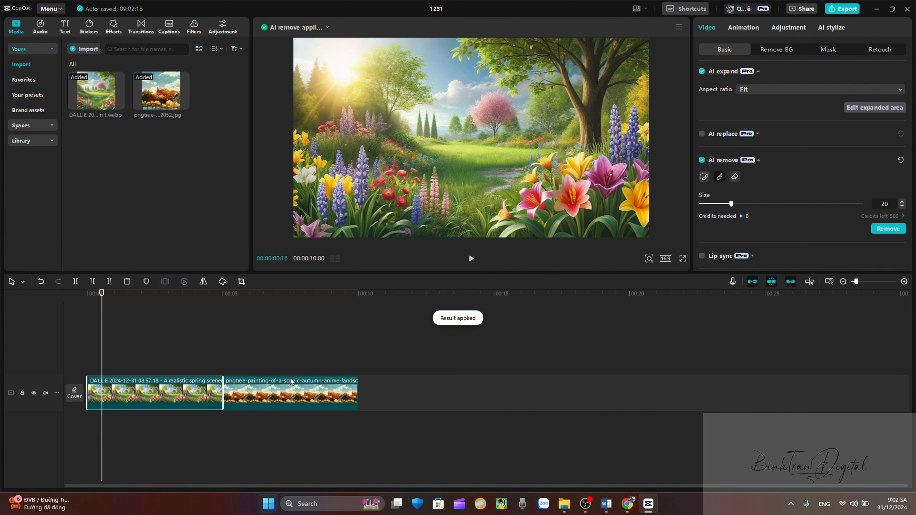
# - Enable Enhance image for the garden photo and set its level to UHD
pyautogui.scroll(-1, 752, 166)
pyautogui.scroll(-1, 752, 166)
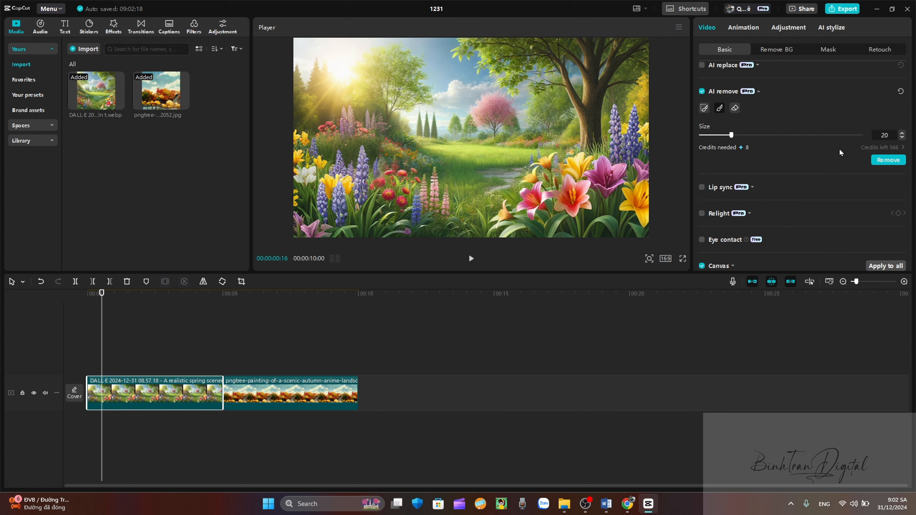
pyautogui.scroll(2, 802, 136)
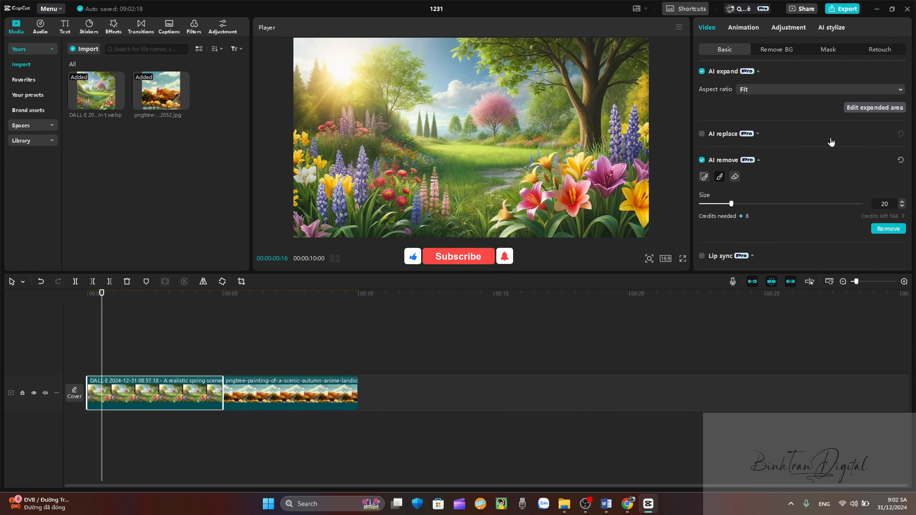
pyautogui.scroll(2, 826, 141)
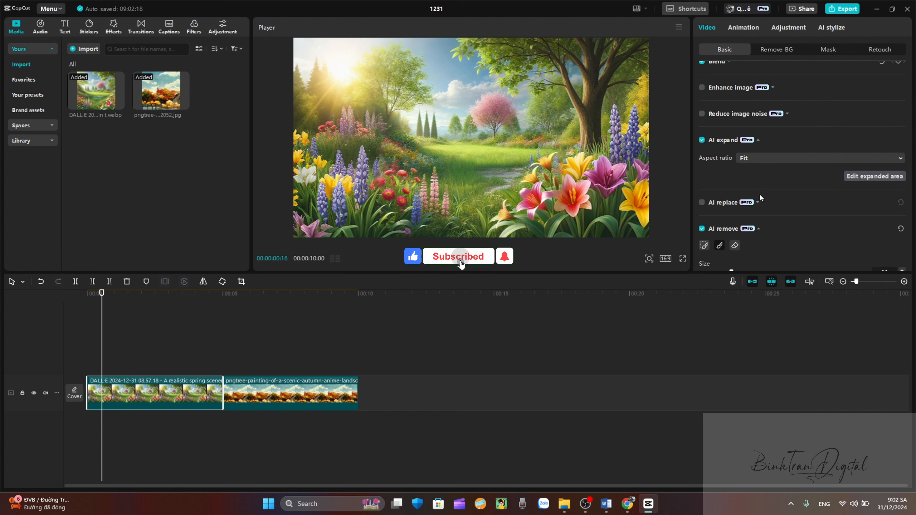
pyautogui.click(702, 87)
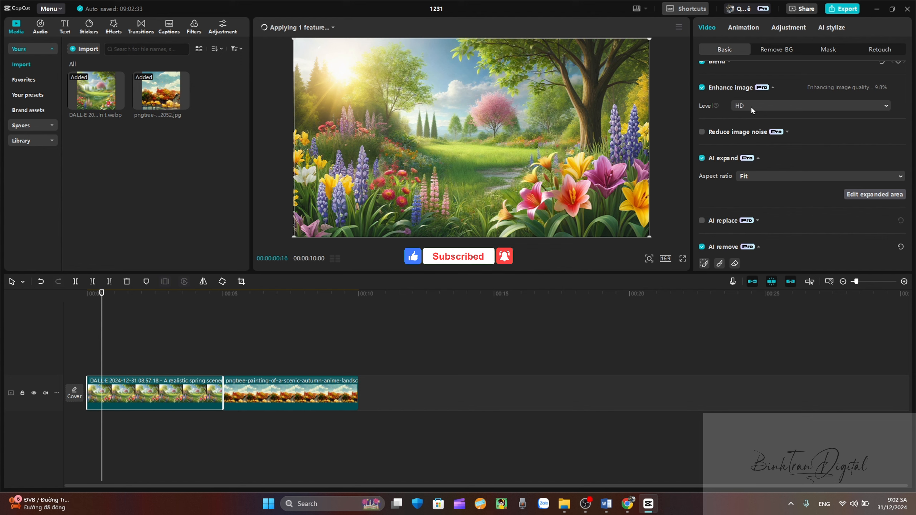
pyautogui.click(751, 106)
pyautogui.click(758, 120)
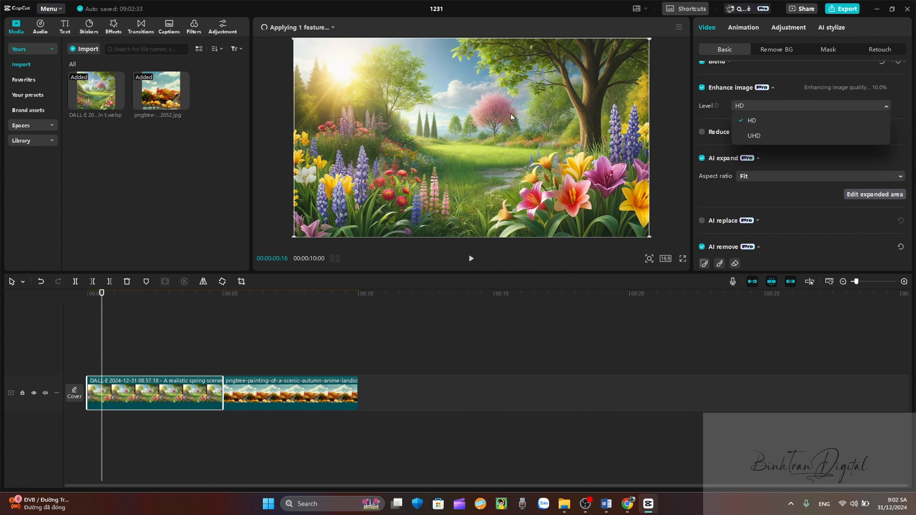
pyautogui.click(763, 106)
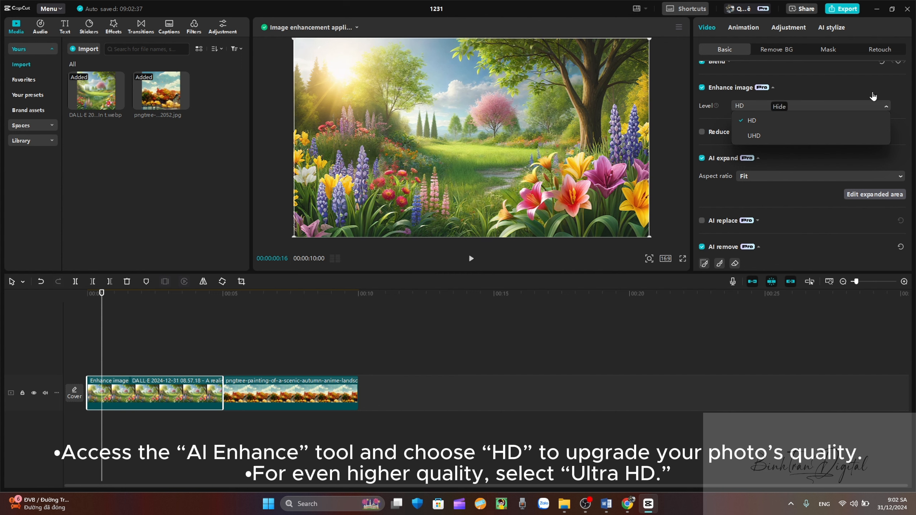
pyautogui.click(753, 135)
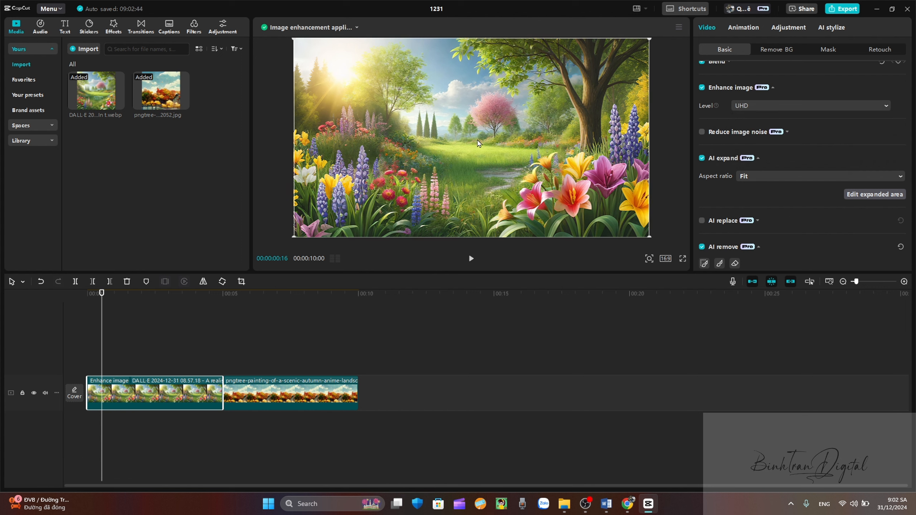
# - Compare the HD and UHD enhancement levels on the garden photo by switching between them, finishing on UHD
pyautogui.click(782, 104)
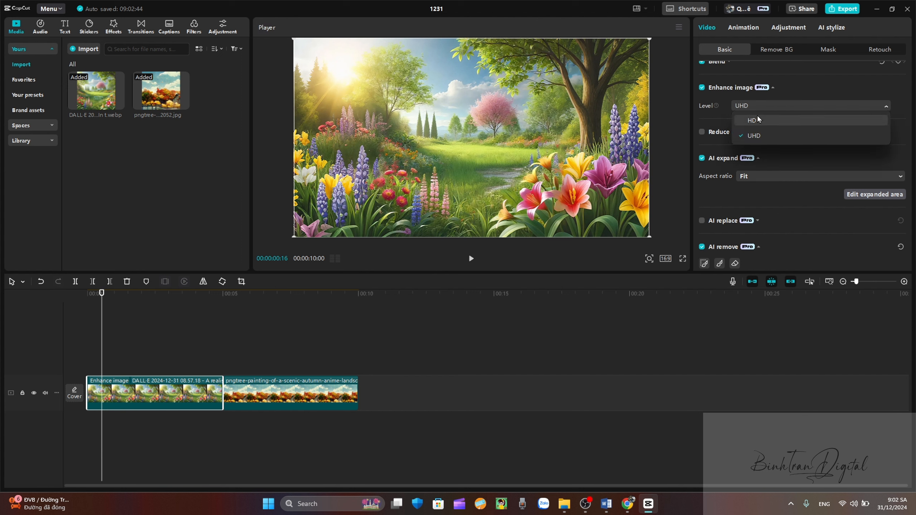
pyautogui.click(757, 119)
pyautogui.click(810, 105)
pyautogui.click(798, 137)
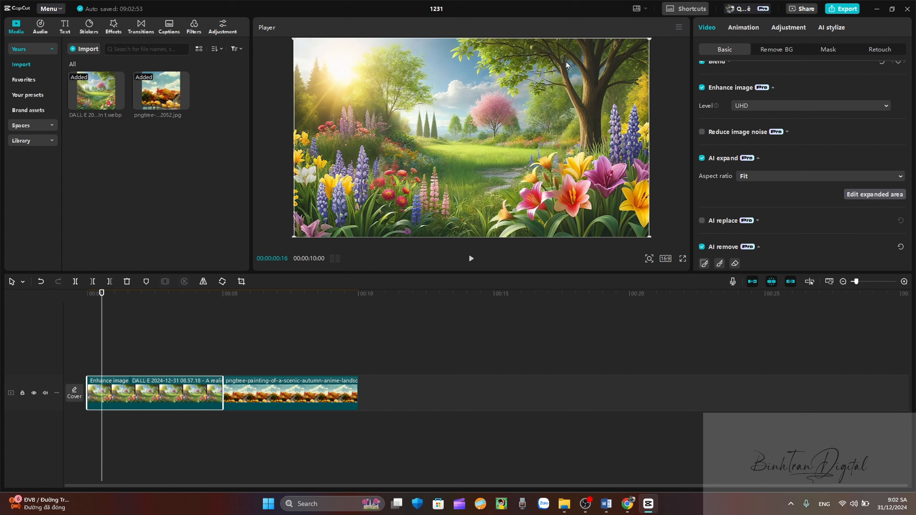
pyautogui.click(764, 105)
pyautogui.click(760, 115)
pyautogui.click(762, 105)
pyautogui.click(758, 133)
pyautogui.scroll(-3, 753, 185)
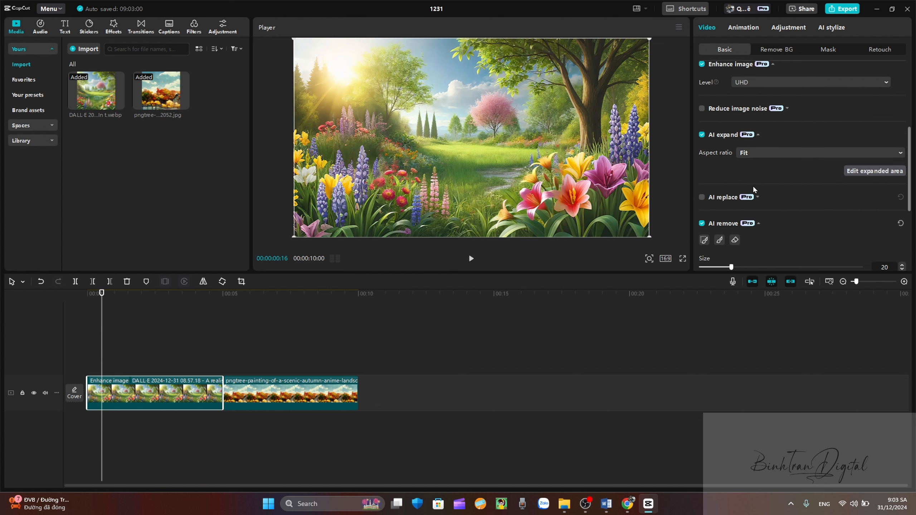
# - Enable AI replace for the garden photo and brush over the sky at size 20 as the area to replace
pyautogui.click(702, 152)
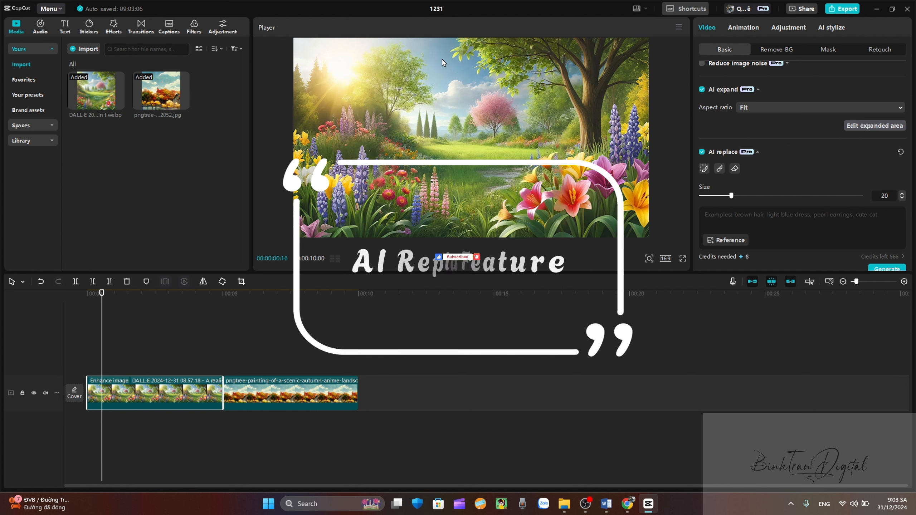
pyautogui.click(704, 169)
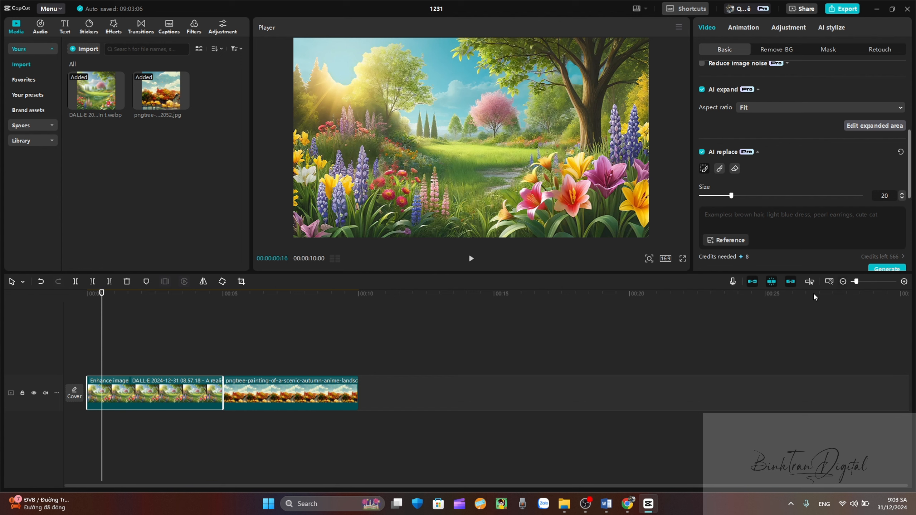
pyautogui.click(763, 226)
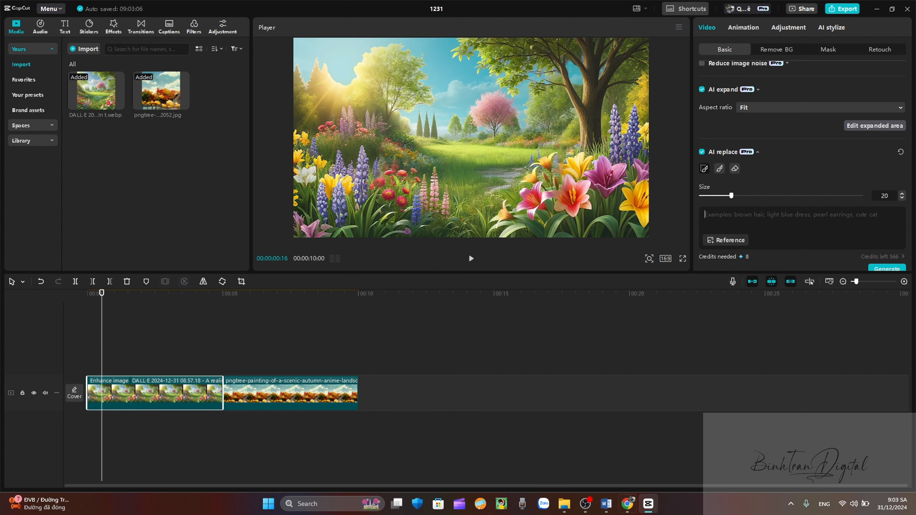
# - Switch to the ChatGPT conversation in Chrome and copy the prompt "Add an airplane flying in the sky of the painting."
pyautogui.click(634, 510)
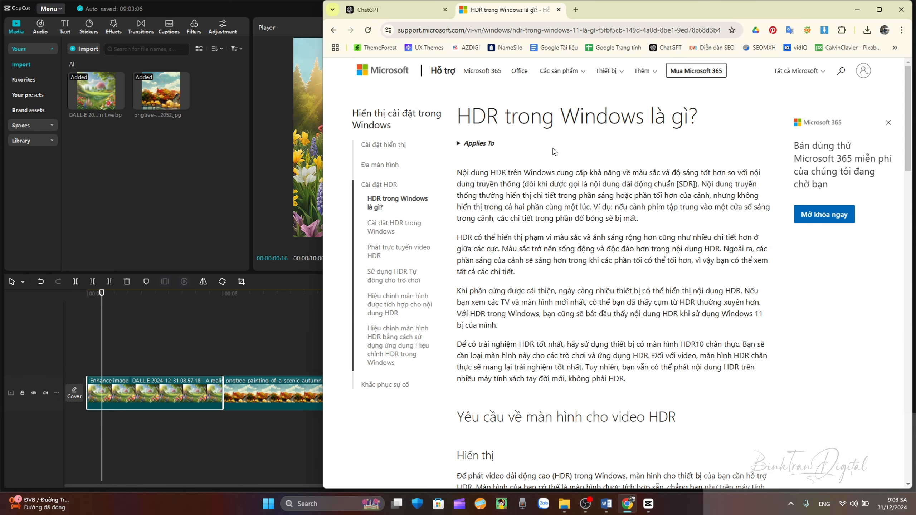
pyautogui.click(404, 12)
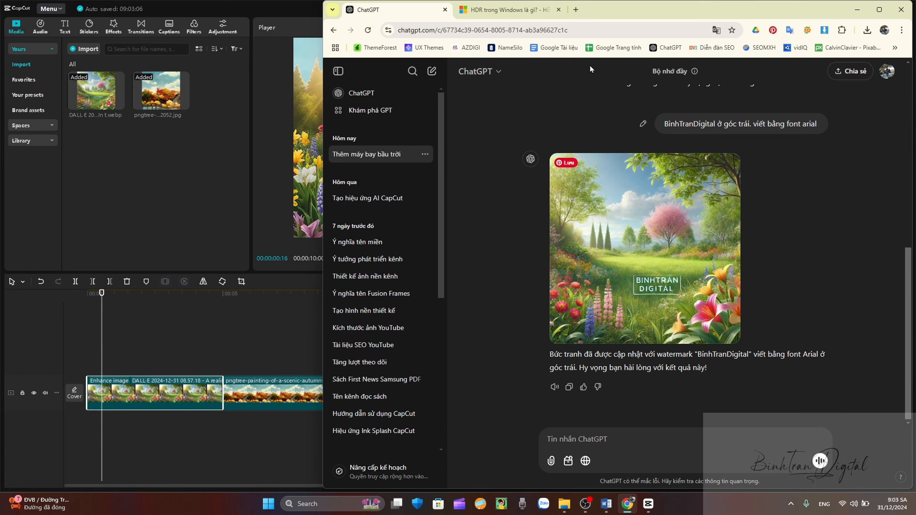
pyautogui.scroll(2, 672, 112)
pyautogui.scroll(10, 671, 112)
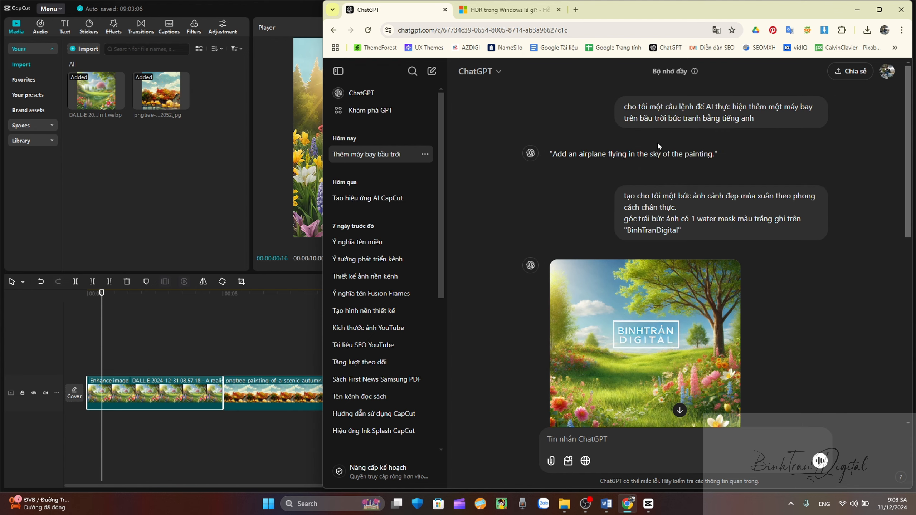
pyautogui.moveTo(552, 153); pyautogui.dragTo(712, 153)
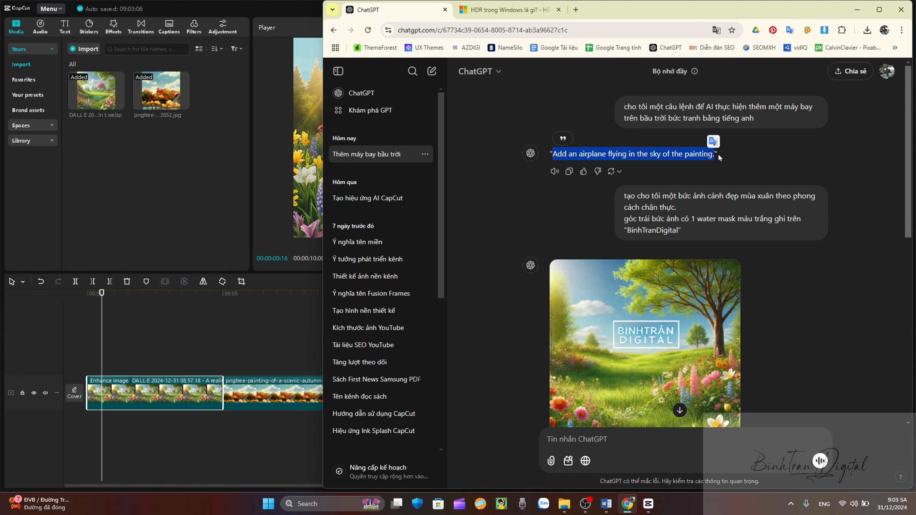
# - Return to CapCut and generate AI replace results with the prompt "Add an airplane flying in the sky of the painting."
pyautogui.click(218, 4)
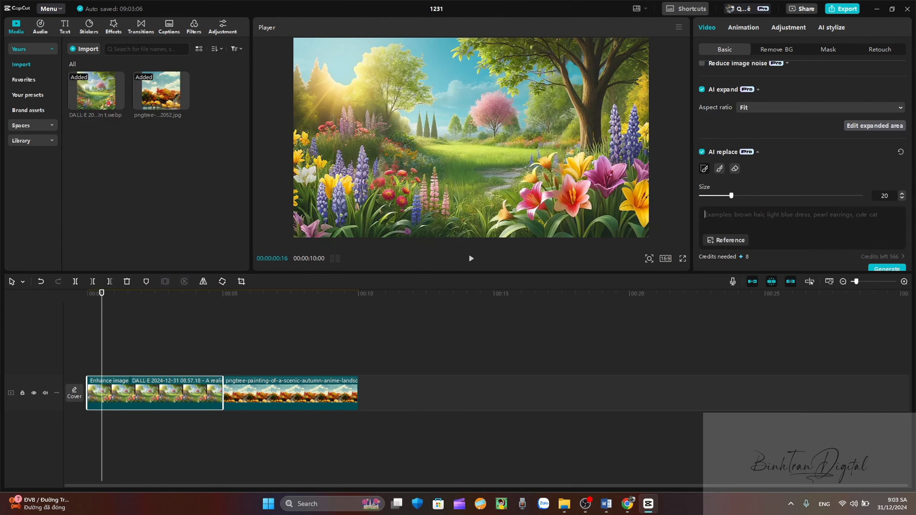
pyautogui.write('Add an airplane flying in the sky of the painting.')
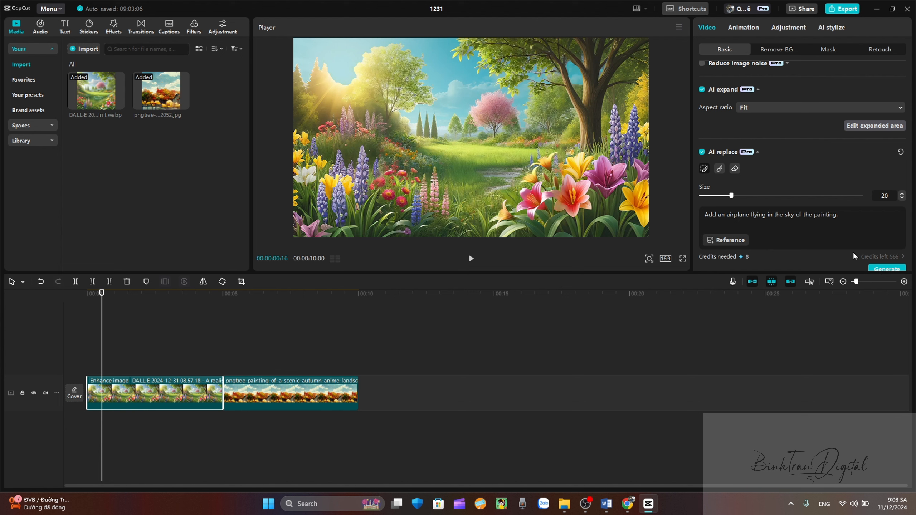
pyautogui.click(881, 269)
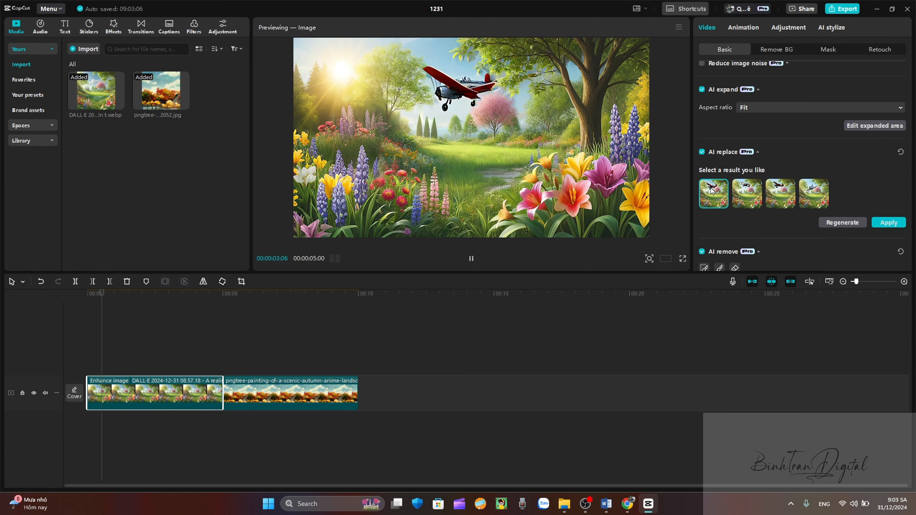
# - Preview the second, third and fourth airplane results and apply the fourth one to the garden photo
pyautogui.click(746, 196)
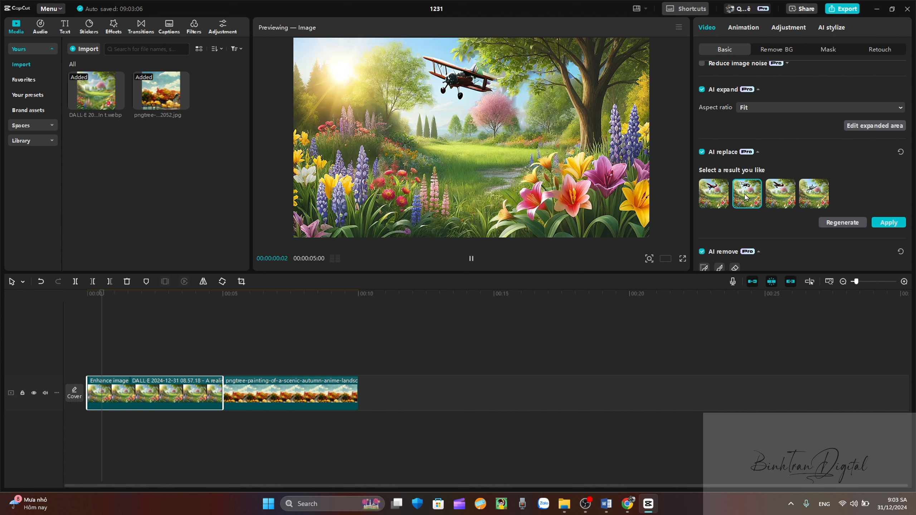
pyautogui.click(782, 193)
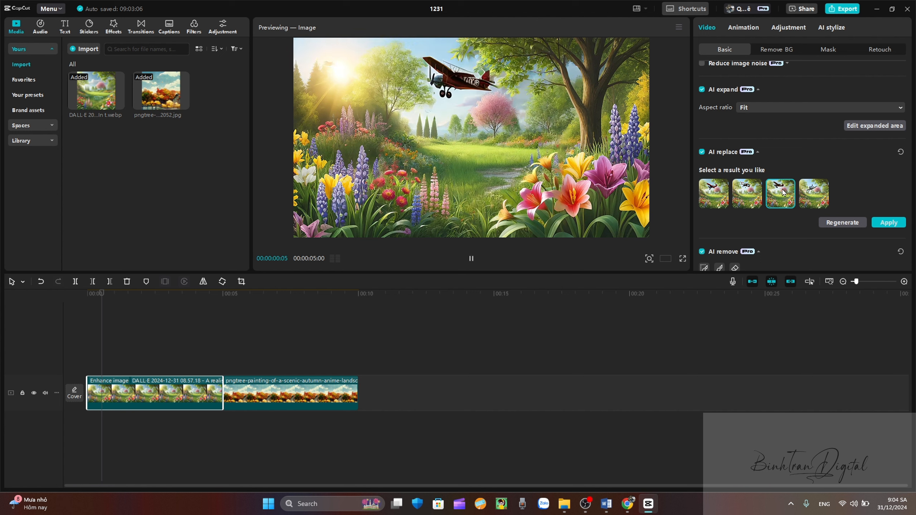
pyautogui.click(811, 189)
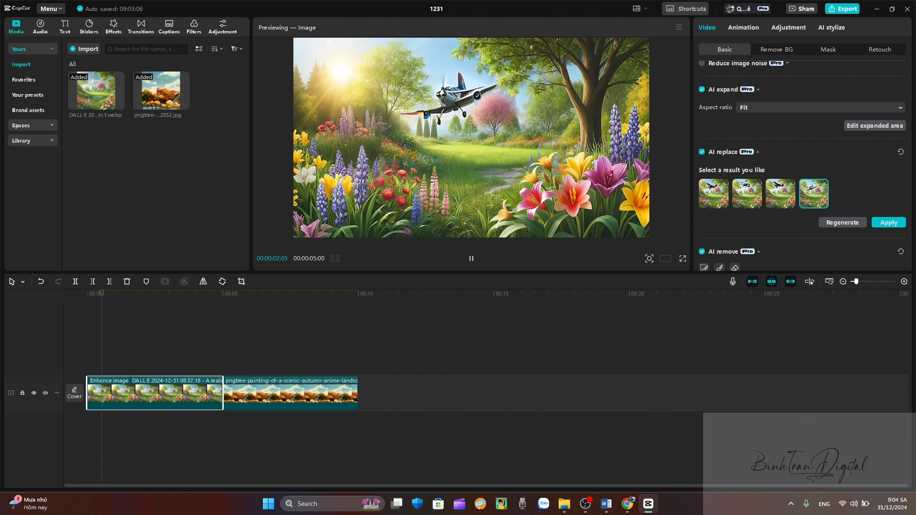
pyautogui.click(893, 223)
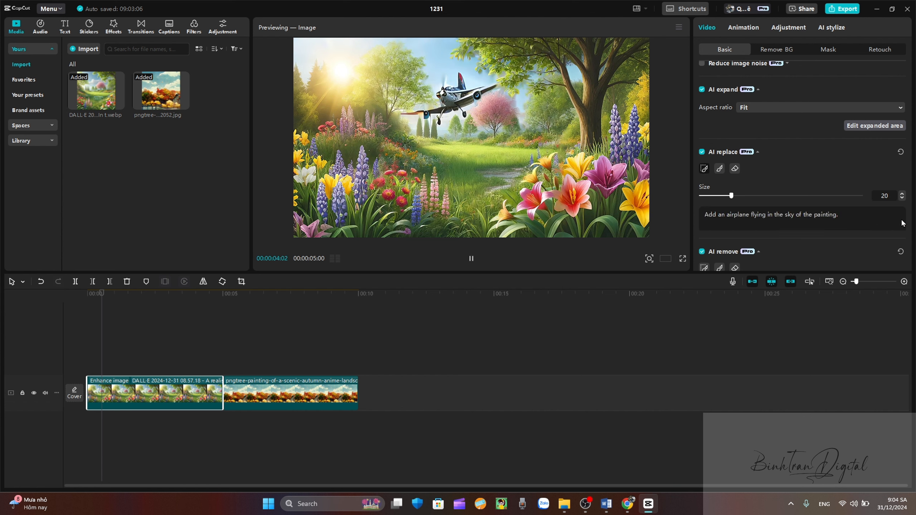